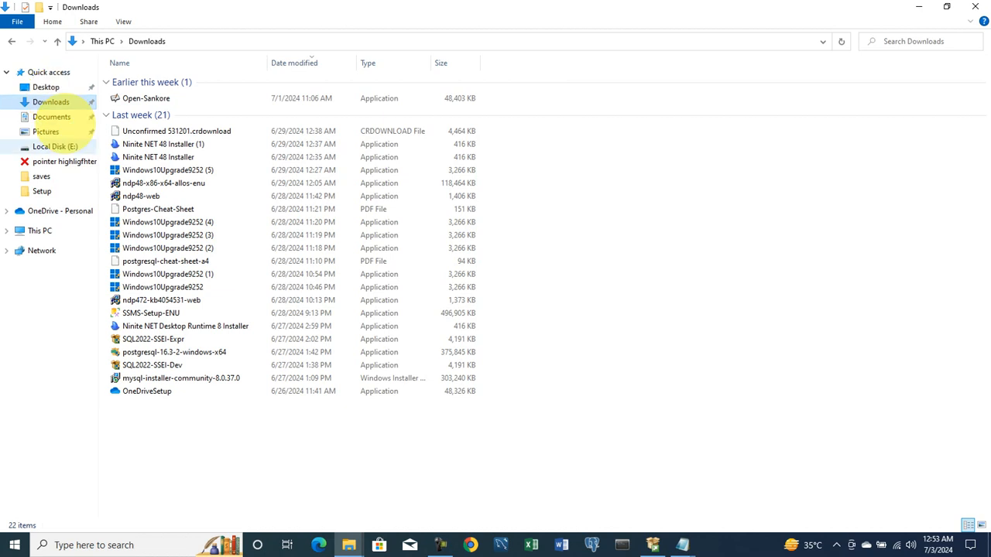
Run the SSMS-Setup-ENU installer from Downloads, install SQL Server Management Studio 20.1 in the default location, and close the finished setup.
click(159, 313)
double_click(172, 309)
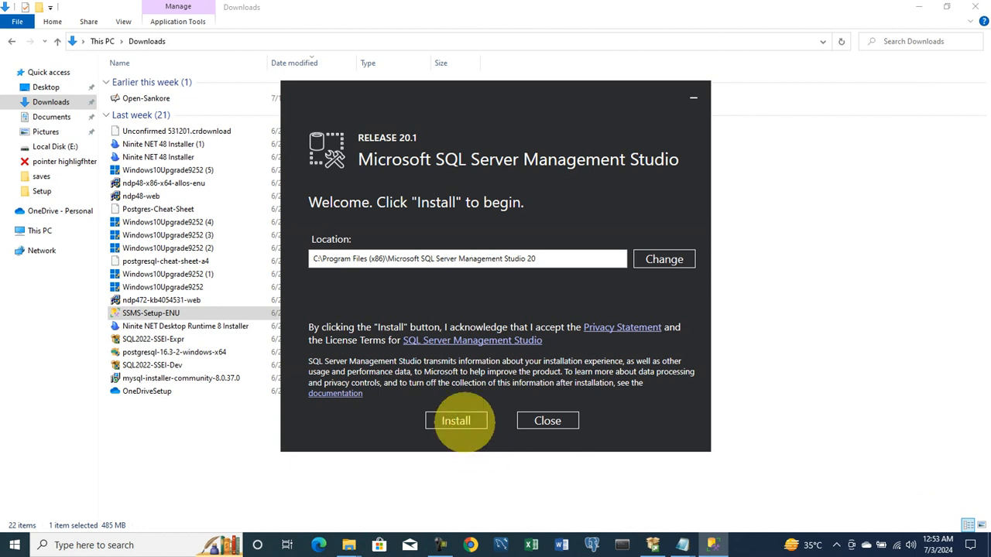
click(459, 421)
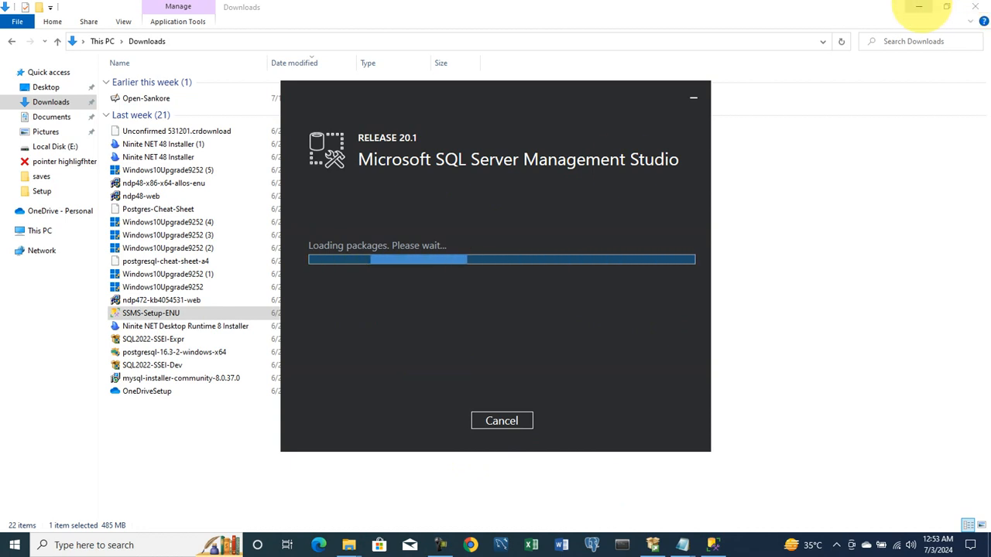
click(919, 7)
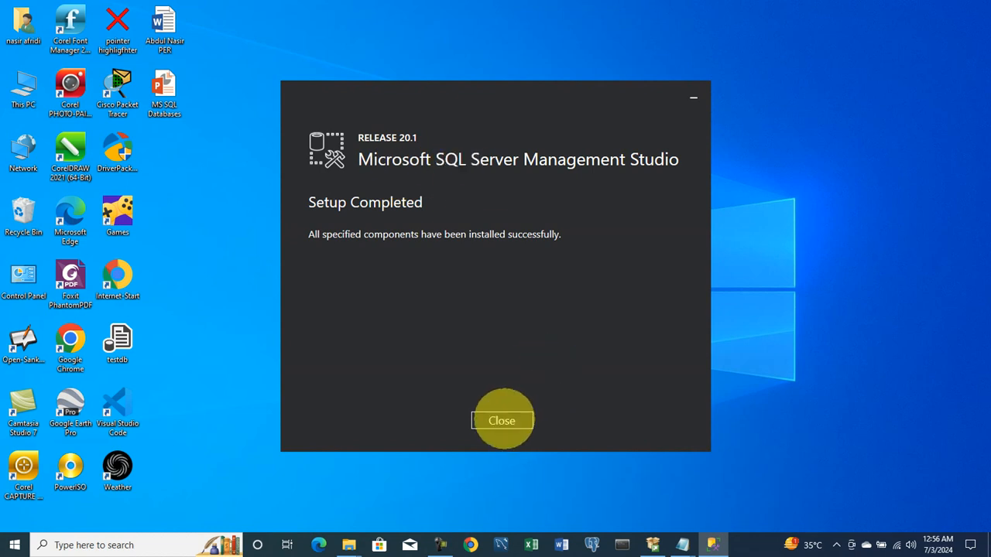
click(502, 421)
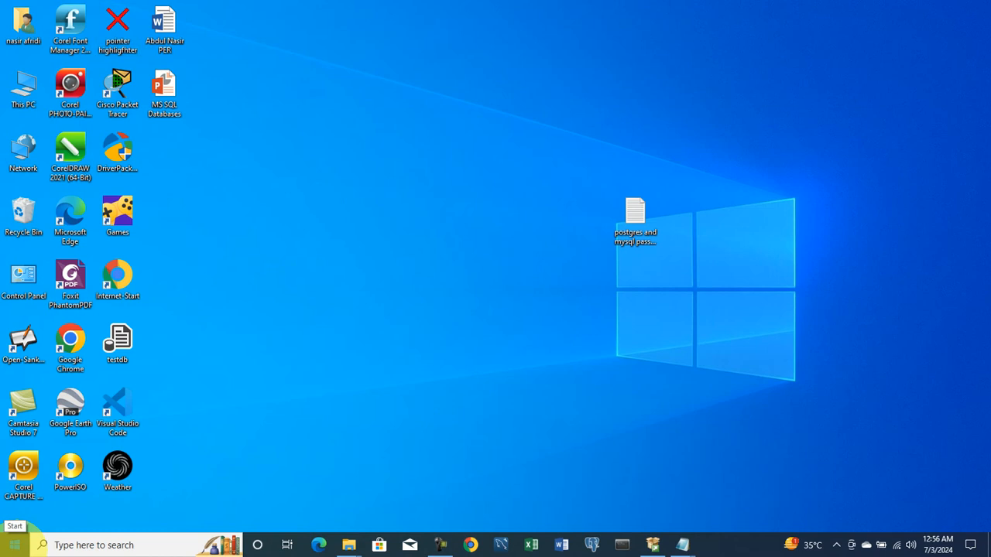
Find the Microsoft SQL Server Tools 20 program group and launch SQL Server Management Studio 20.
click(14, 545)
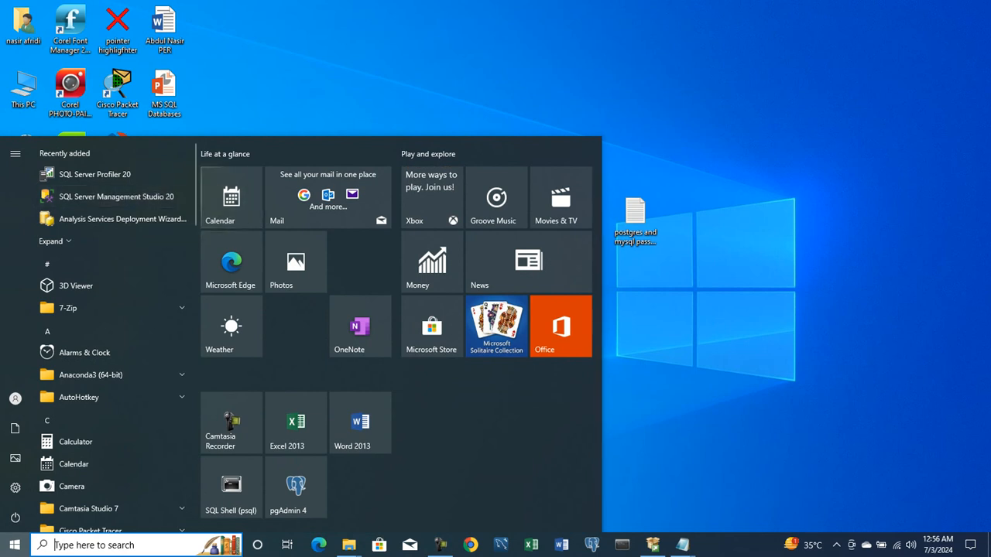
scroll(114, 333, down, 5)
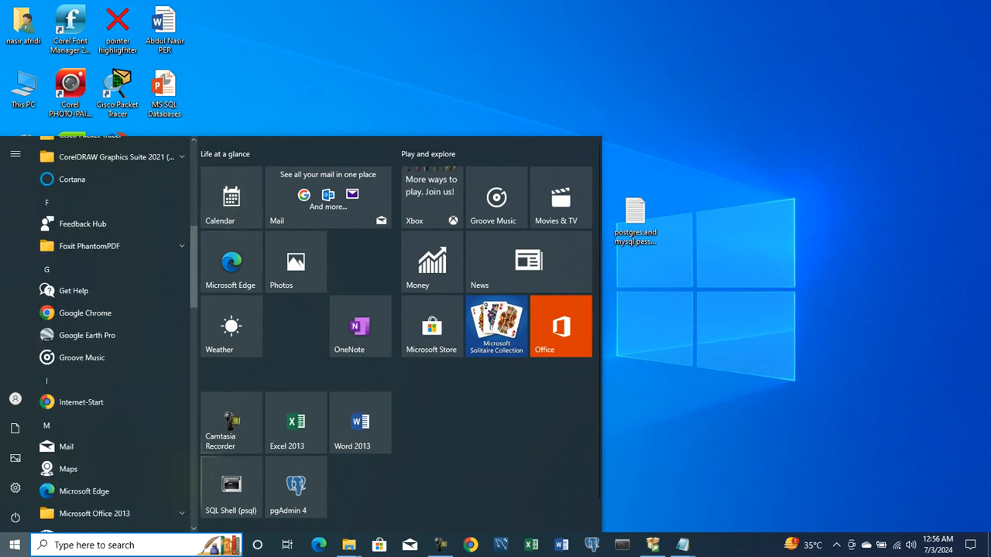
scroll(114, 333, down, 10)
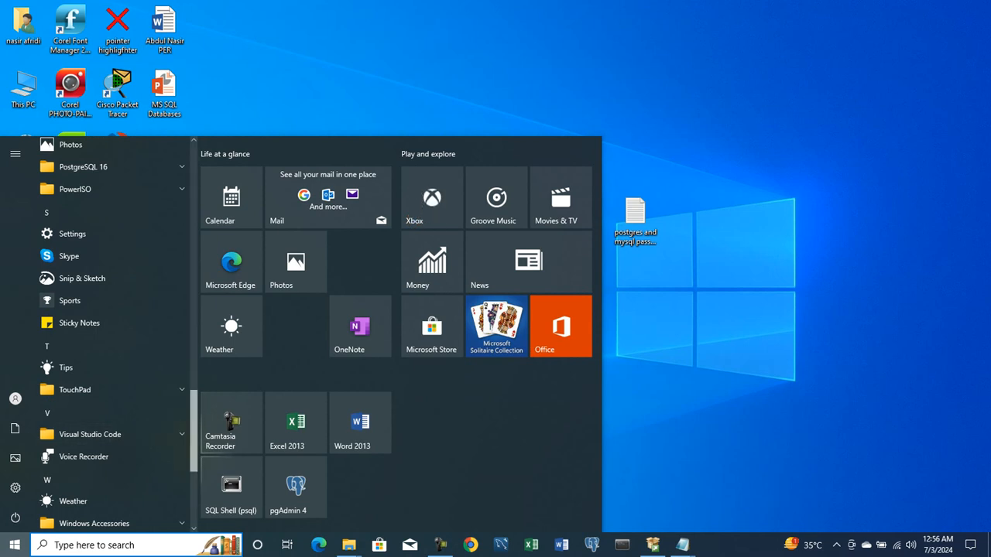
scroll(113, 333, up, 3)
scroll(114, 333, up, 3)
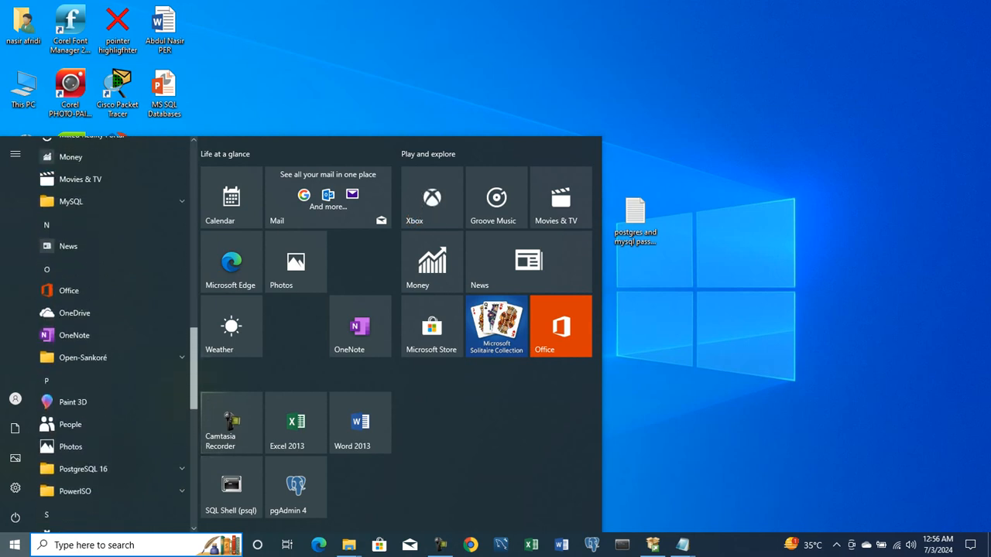
scroll(108, 341, up, 1)
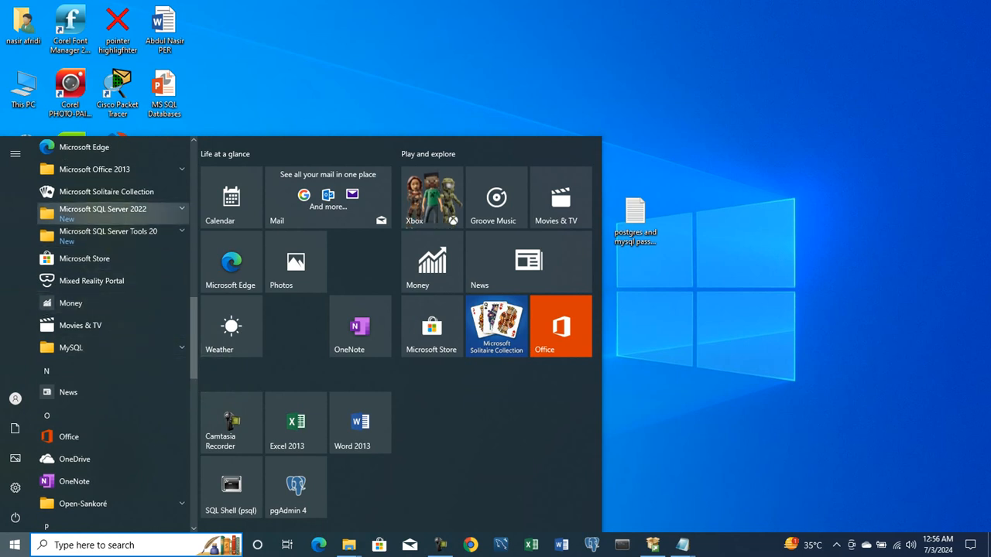
click(101, 210)
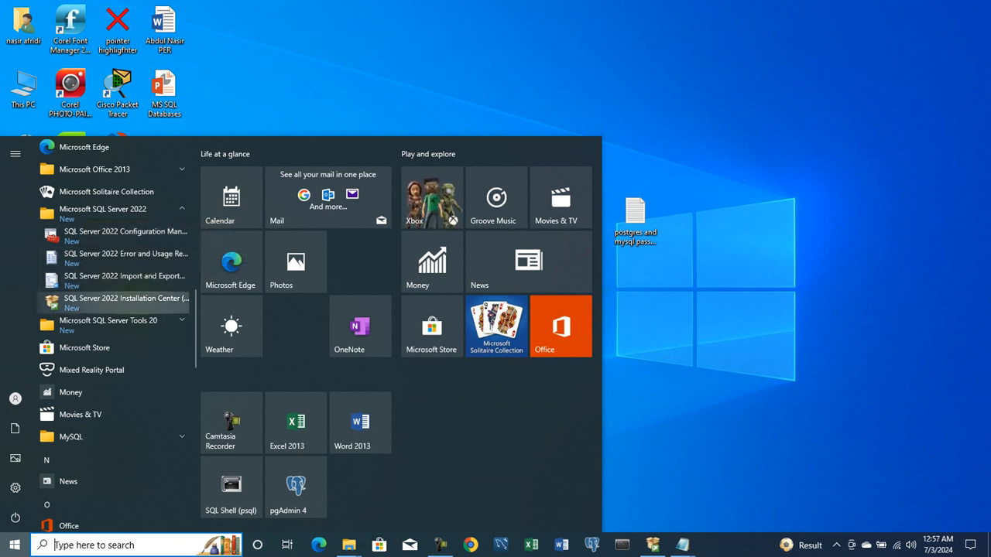
click(108, 324)
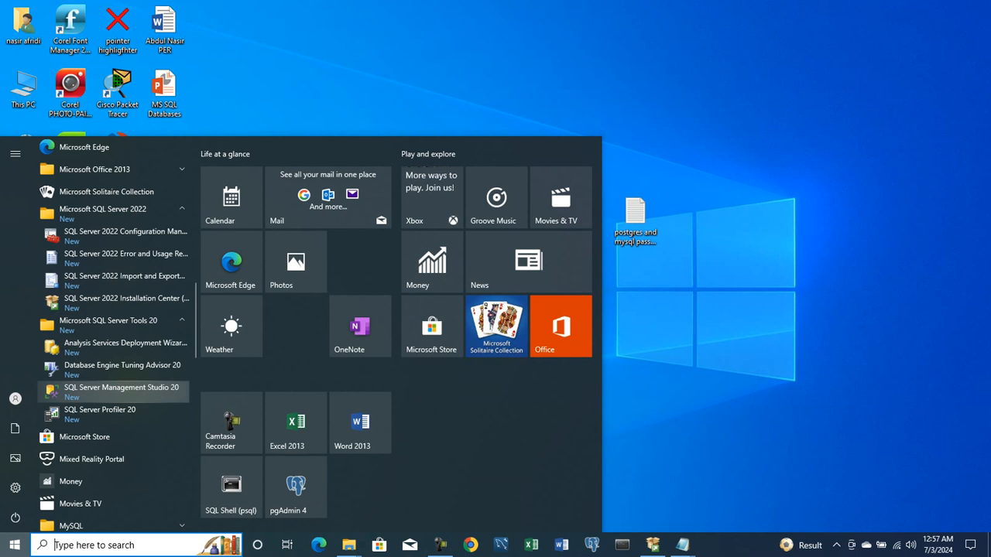
click(116, 389)
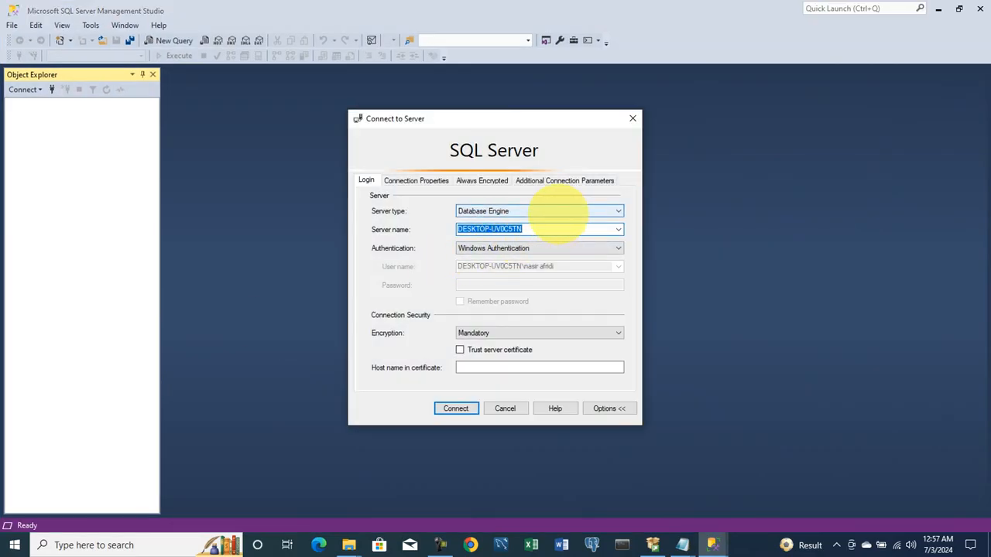
Browse for the local Database Engine server DESKTOP-UV0C5TN and connect to it with Windows Authentication, trusting the server certificate.
click(559, 213)
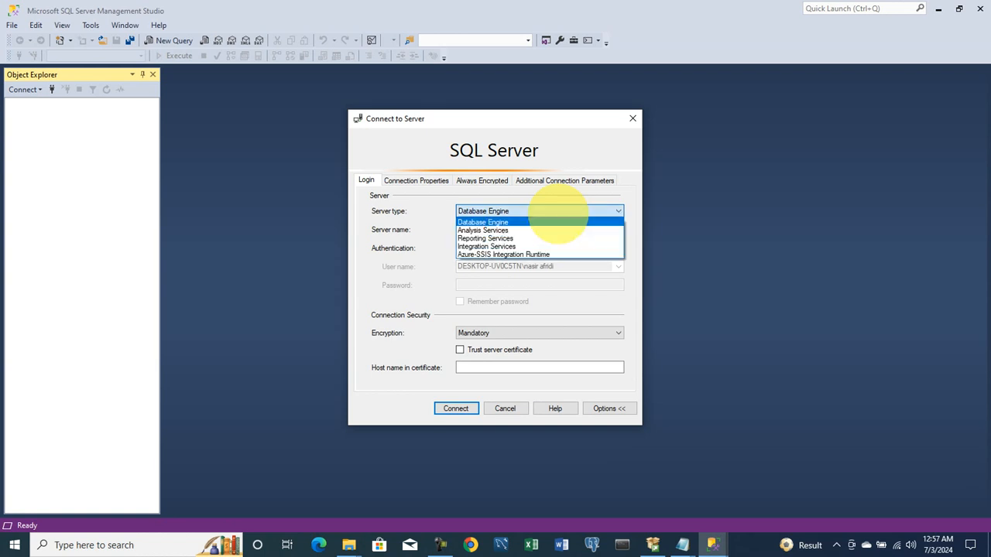
click(555, 210)
click(542, 229)
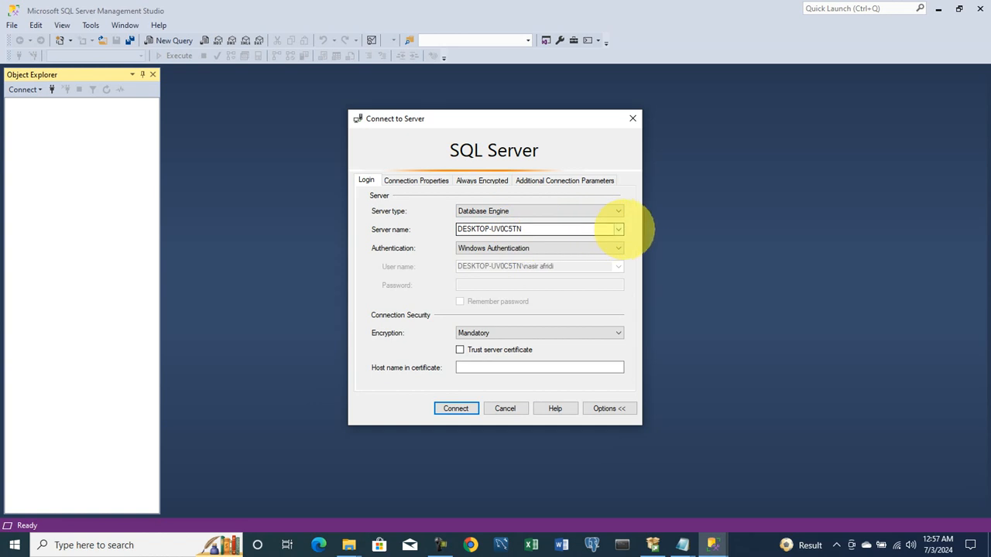
click(617, 229)
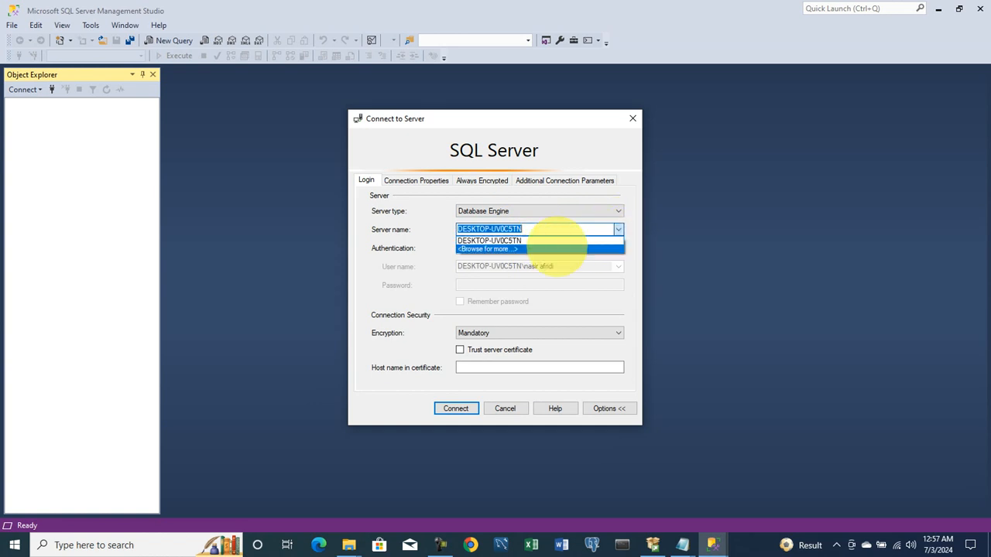
click(486, 249)
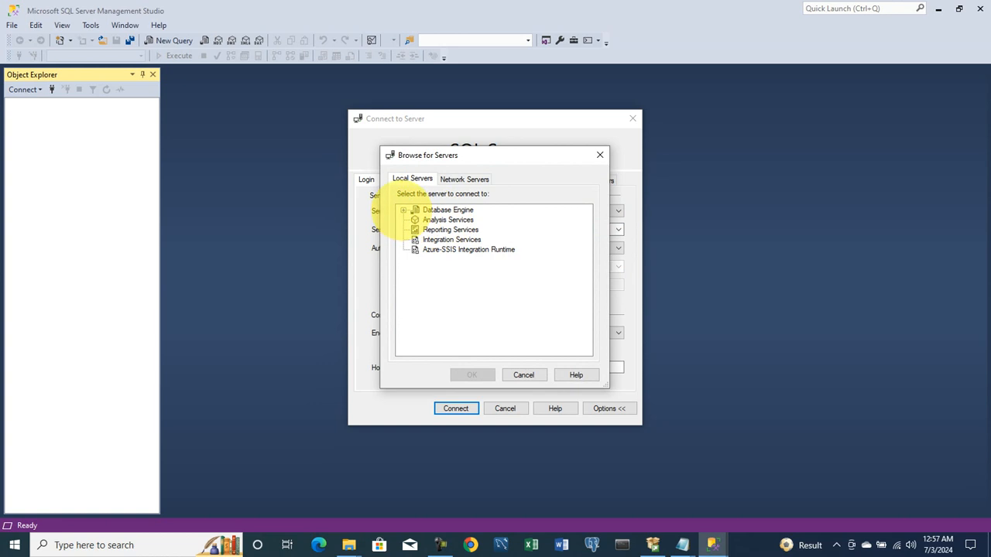
click(402, 210)
click(460, 220)
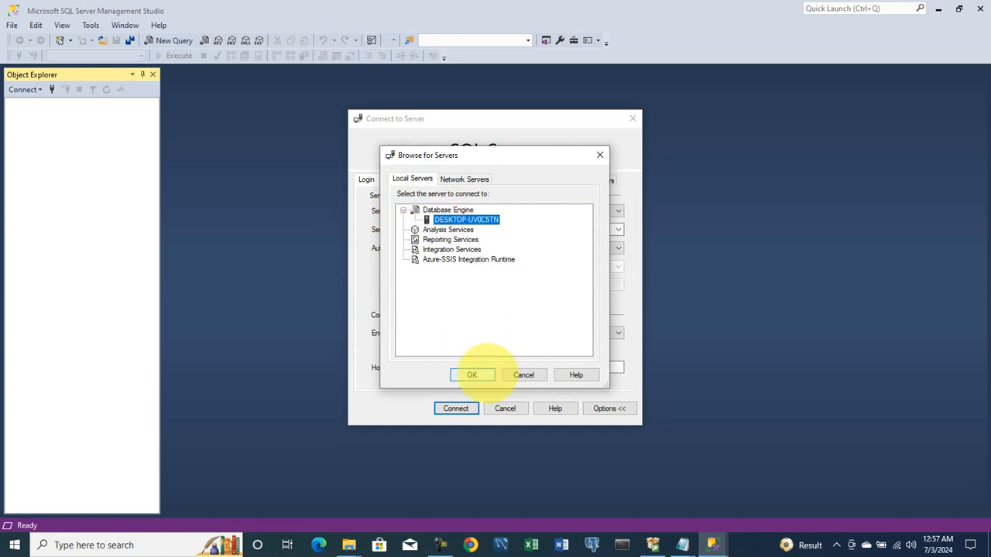
click(472, 375)
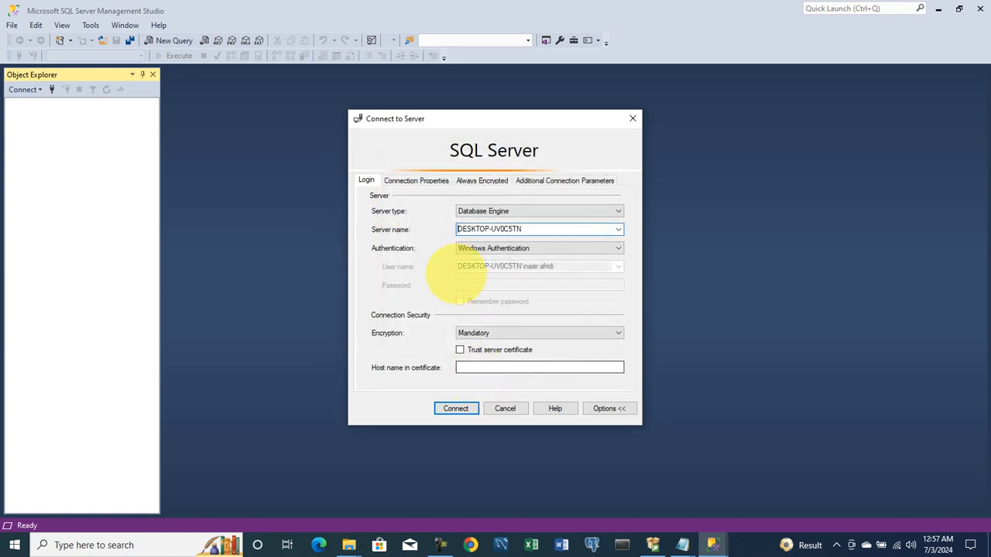
click(455, 409)
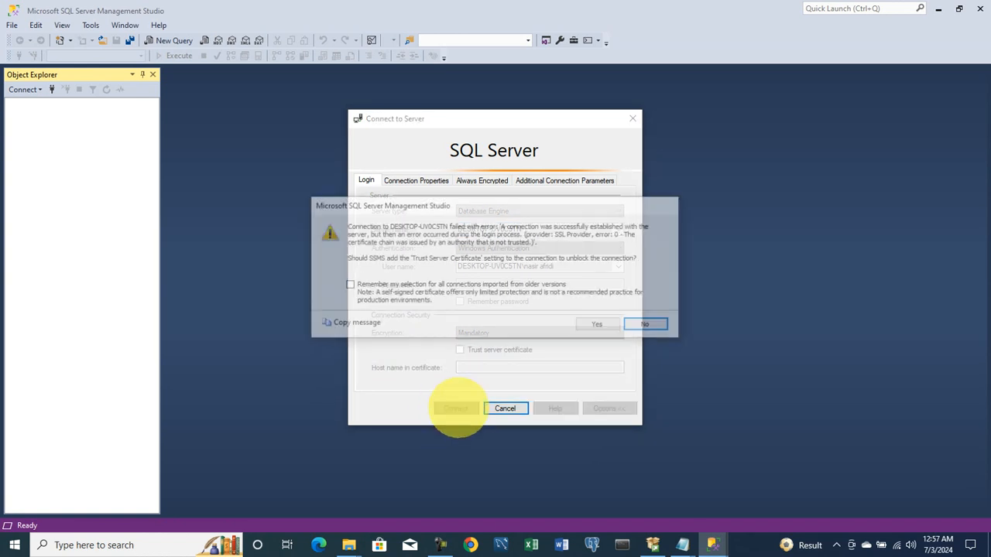
click(596, 324)
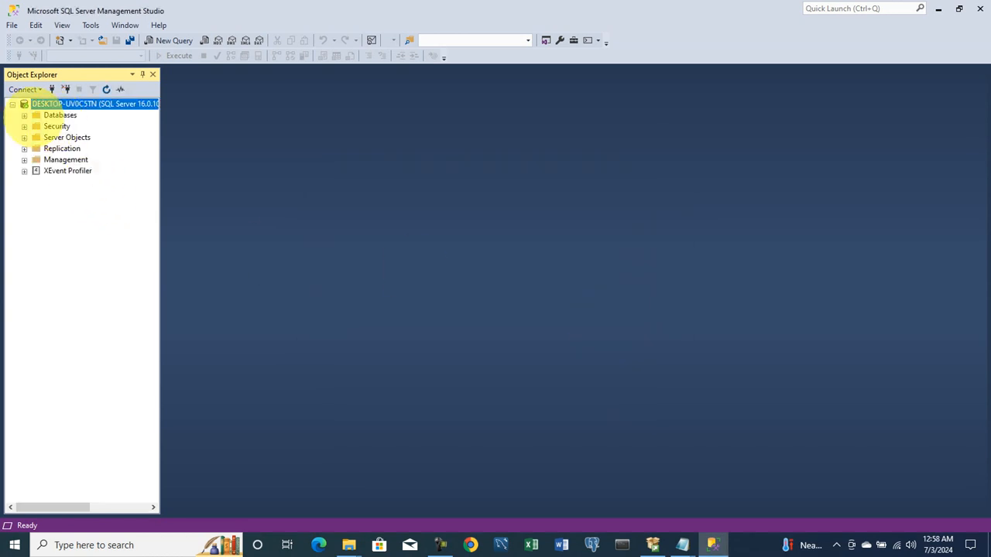
Expand the server's Databases node and examine its Database Snapshots and System Databases folders.
click(24, 115)
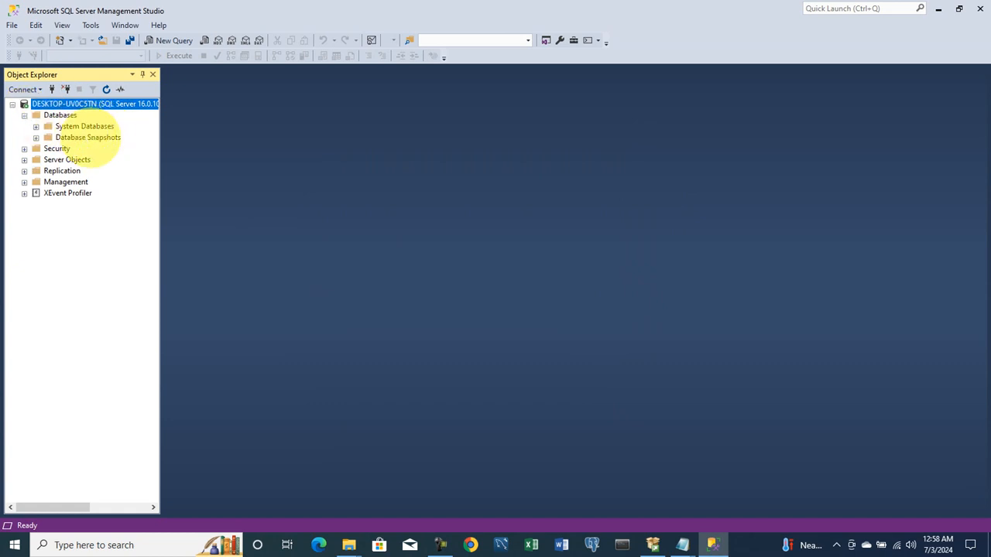
click(35, 138)
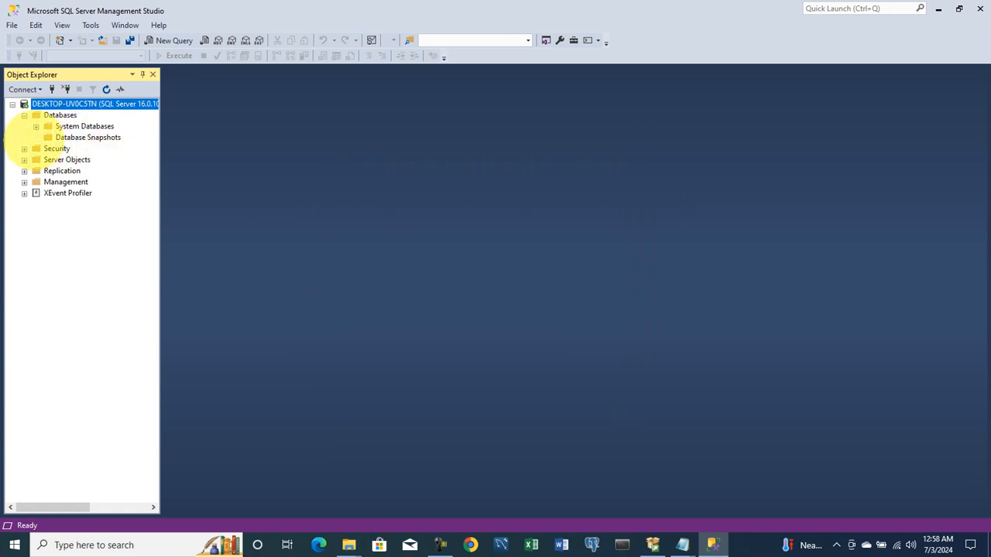
click(87, 137)
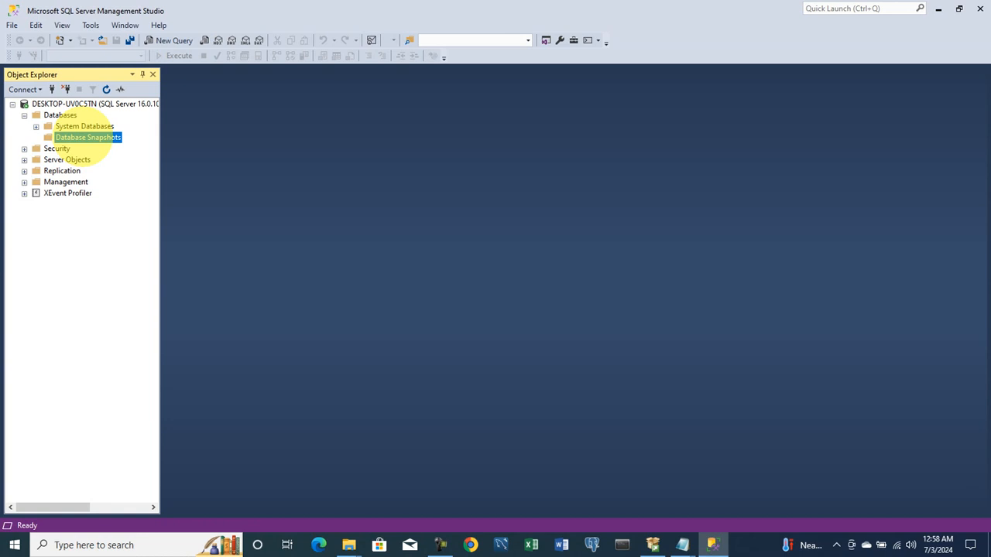
click(36, 127)
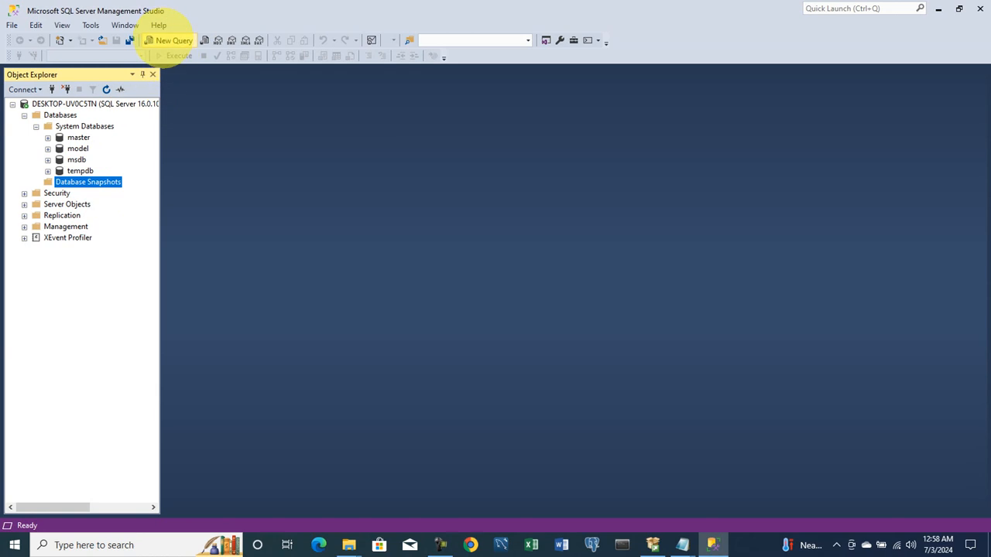
Open a new query, write "create database testdb;" and execute it.
click(171, 40)
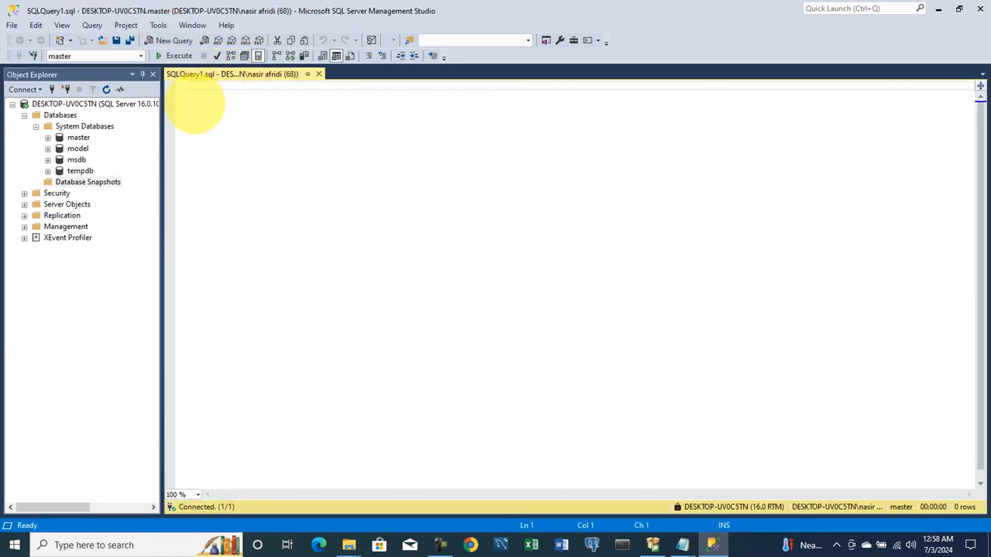
text(create databas)
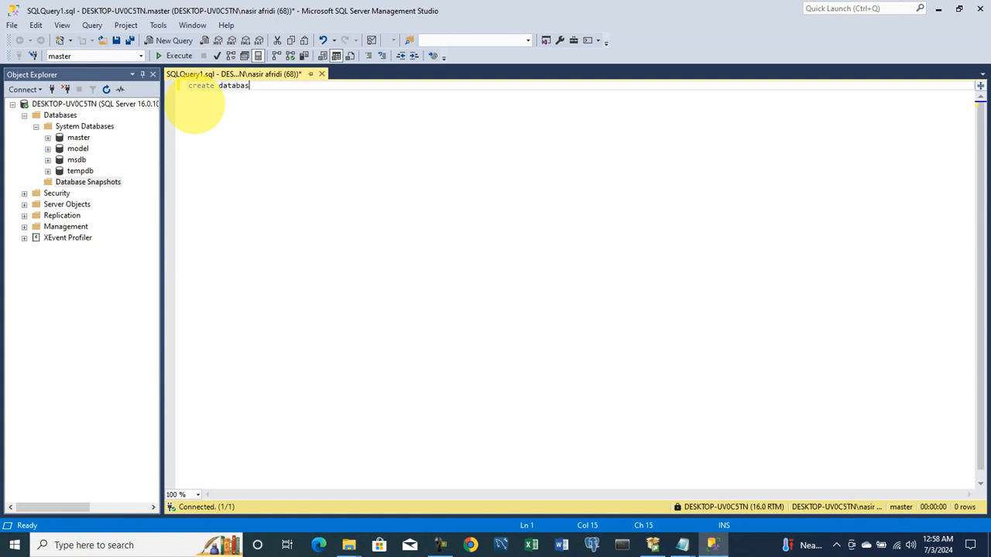
text(e testdb;)
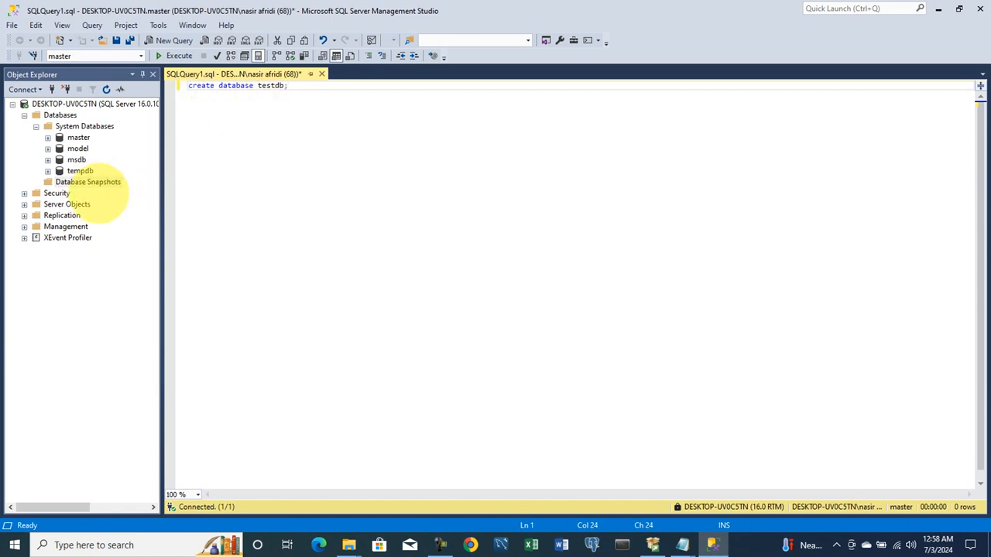
click(159, 56)
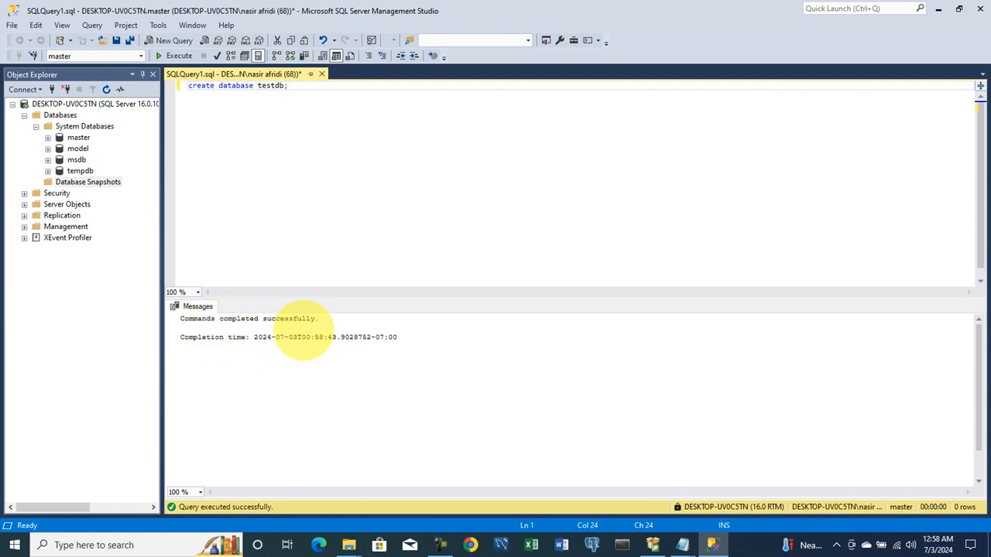
Refresh the Object Explorer and examine the server's Server Objects, Replication and Management folders, including Policy Management, Extended Events and SQL Server Logs.
click(106, 90)
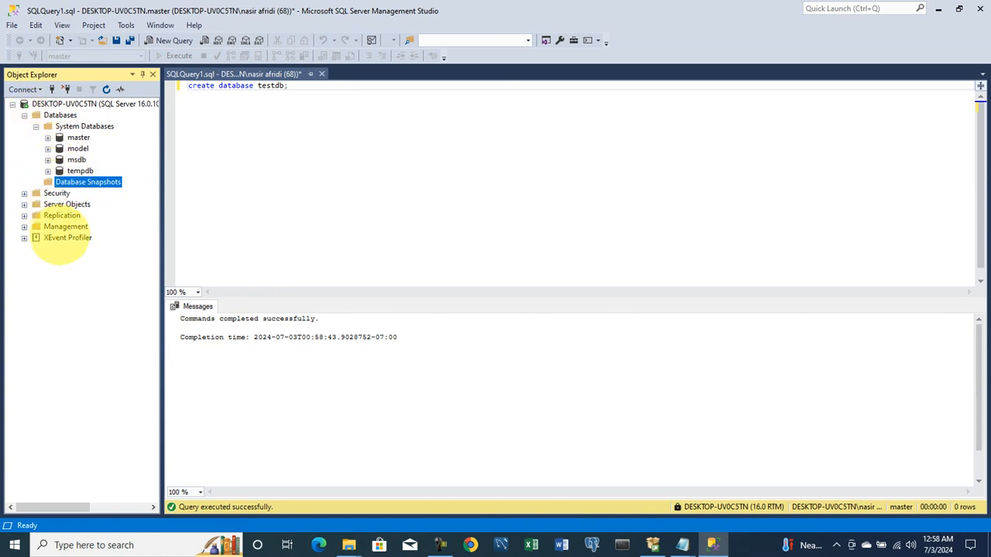
click(24, 226)
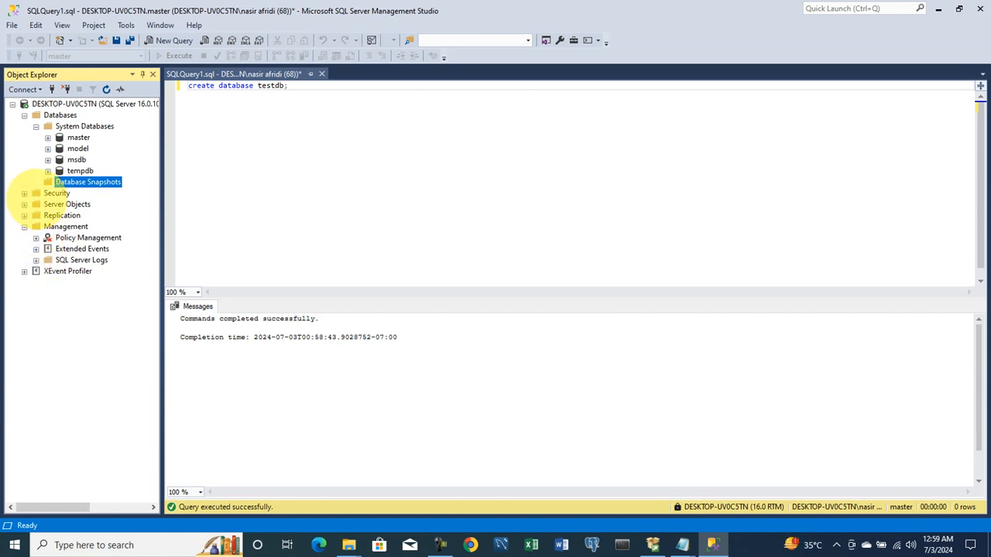
click(24, 203)
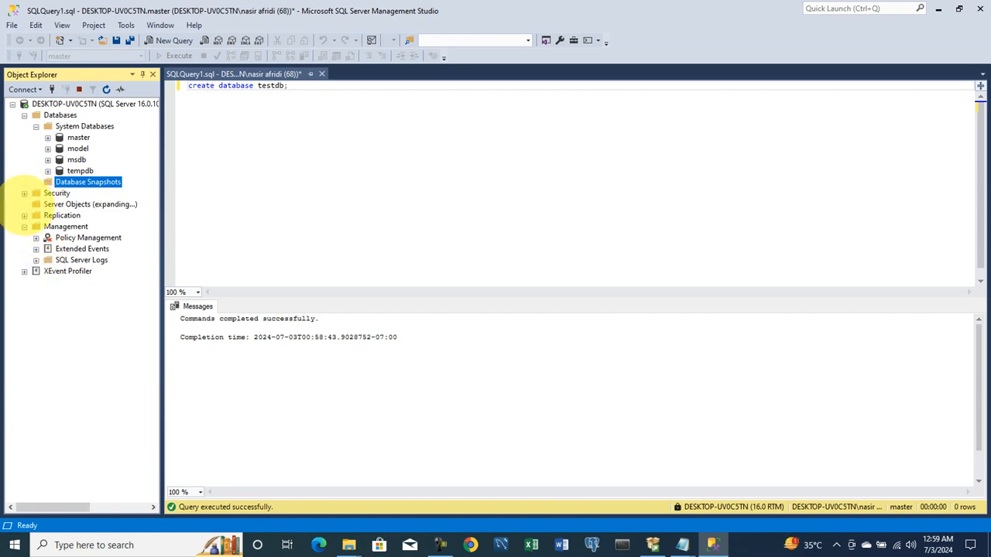
click(24, 249)
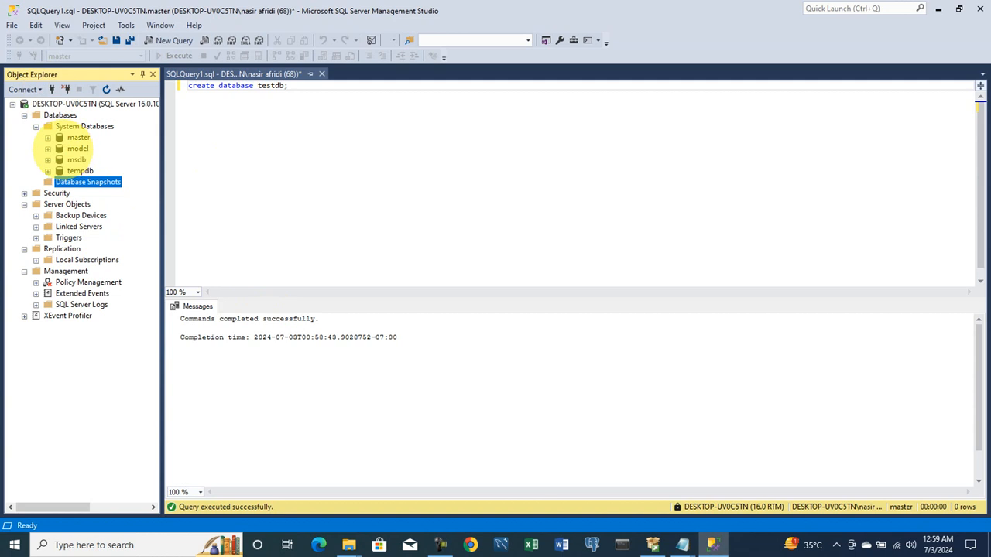
click(36, 126)
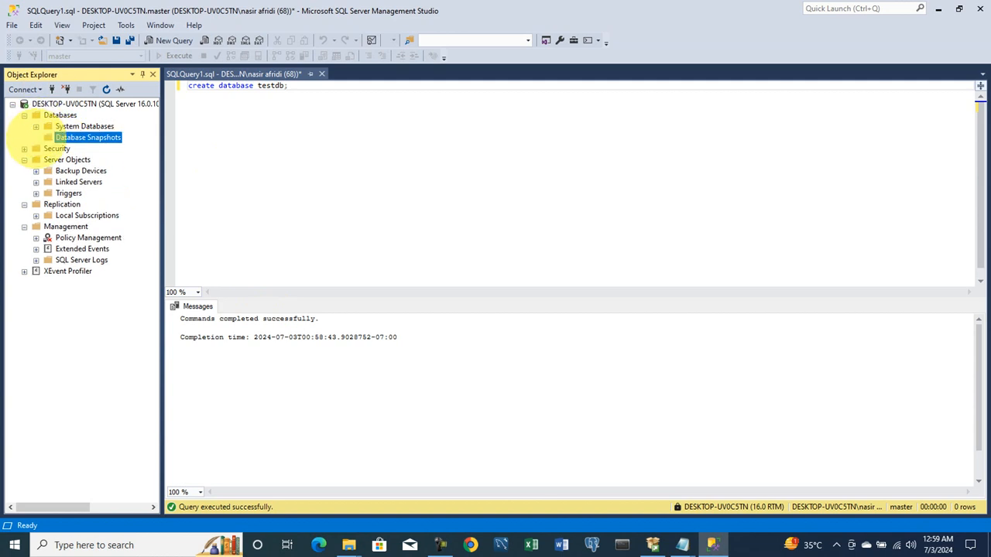
click(36, 216)
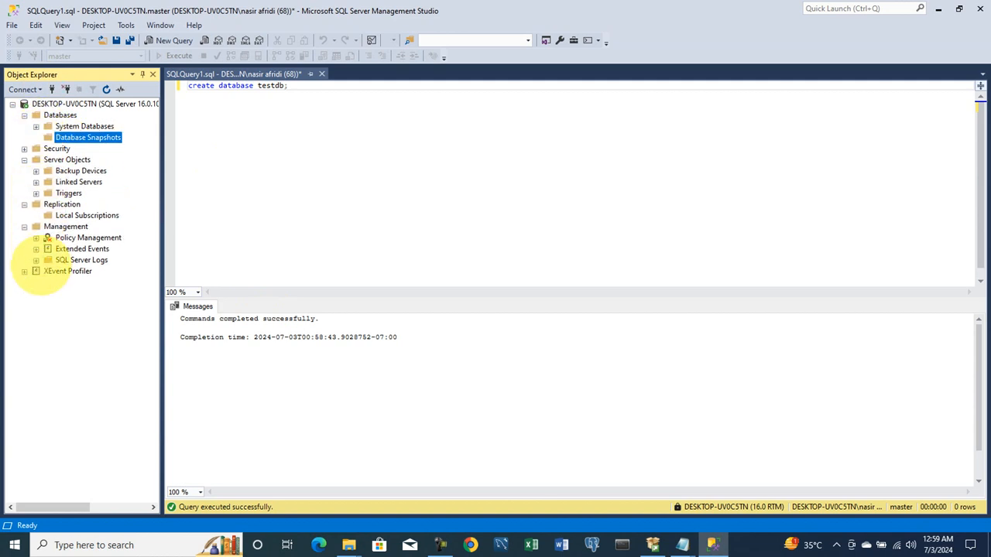
click(36, 260)
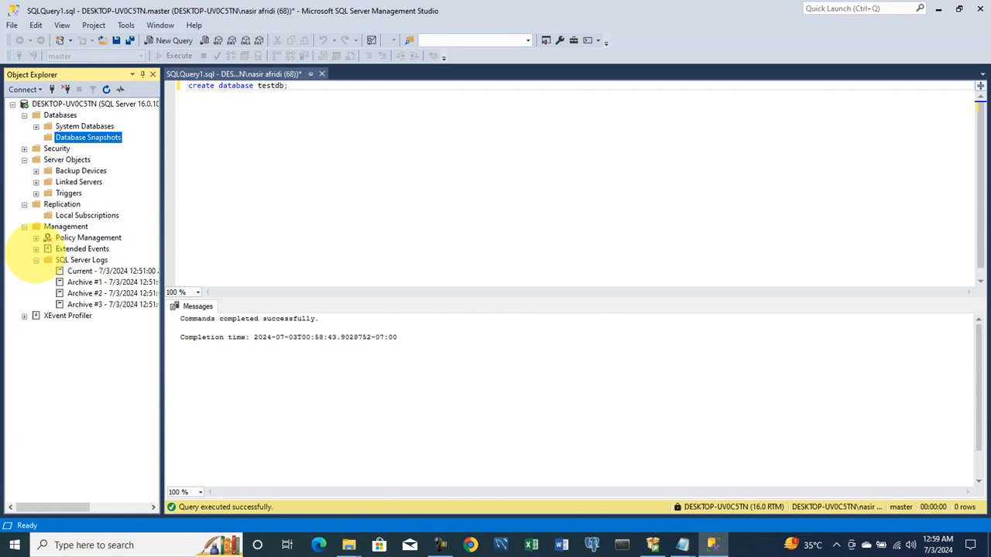
click(36, 248)
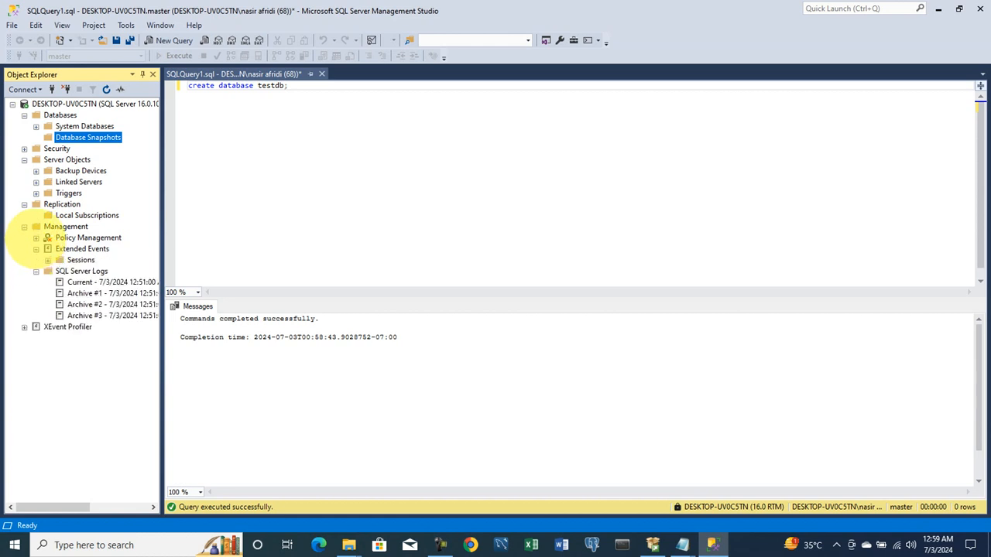
click(35, 238)
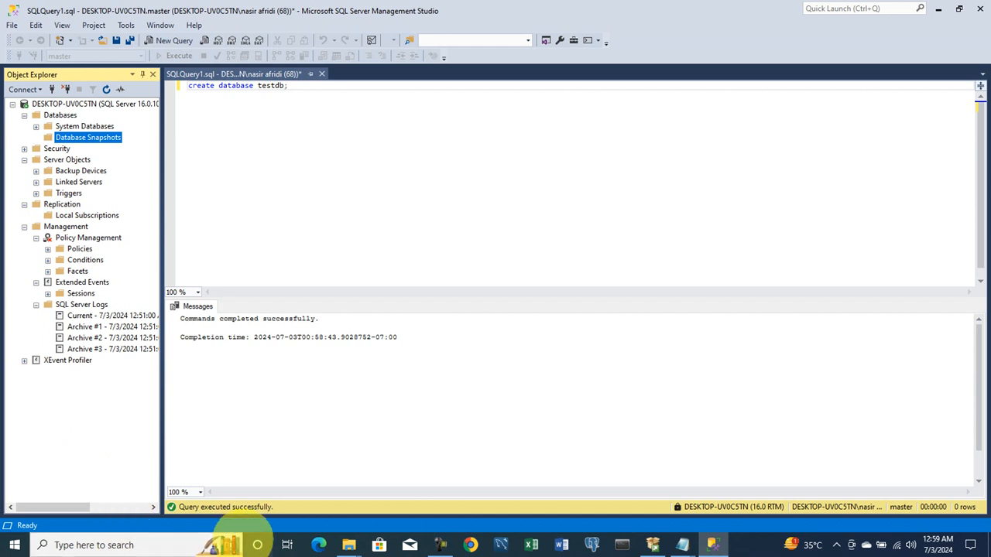
click(439, 544)
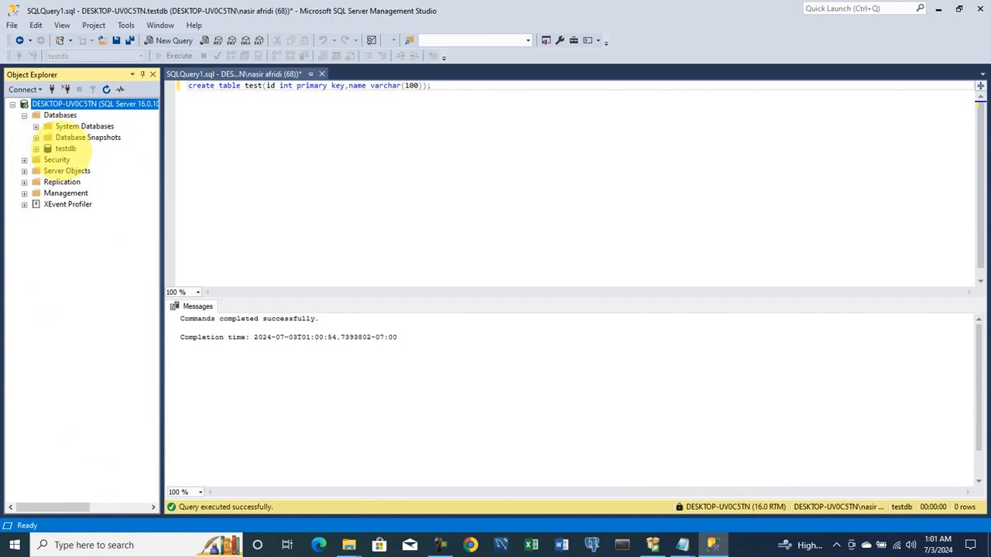
Examine the columns, keys and indexes of the dbo.test table in testdb, and collapse the testdb node.
click(36, 148)
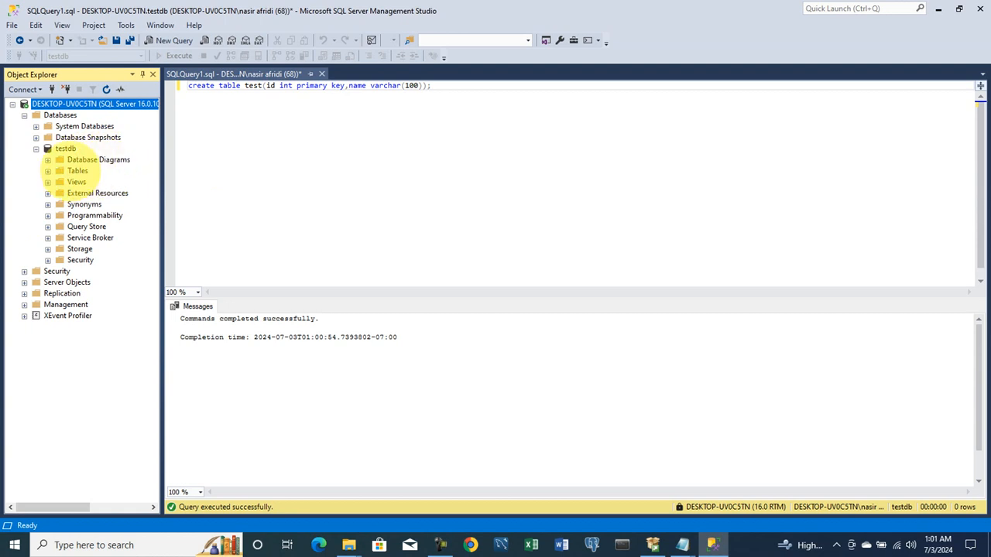
click(48, 170)
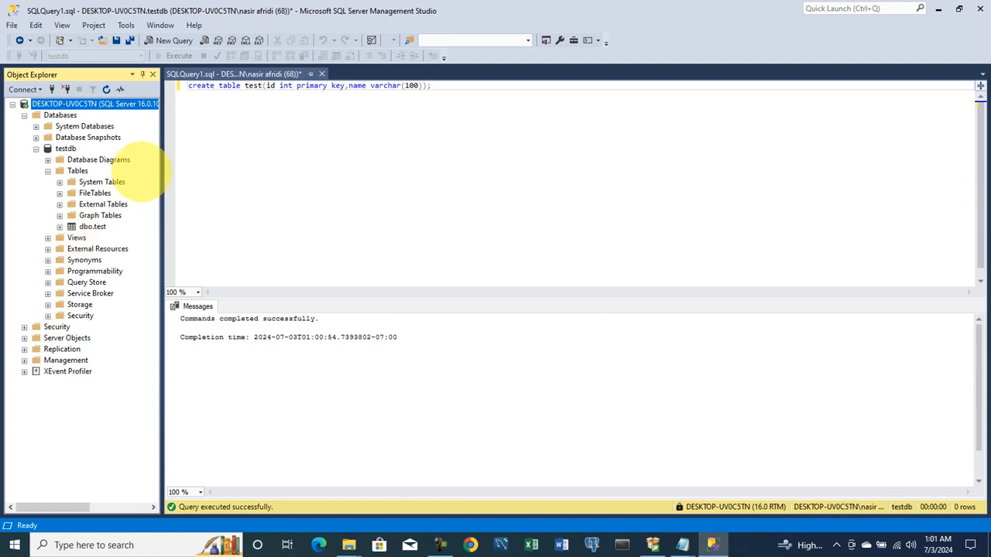
click(60, 226)
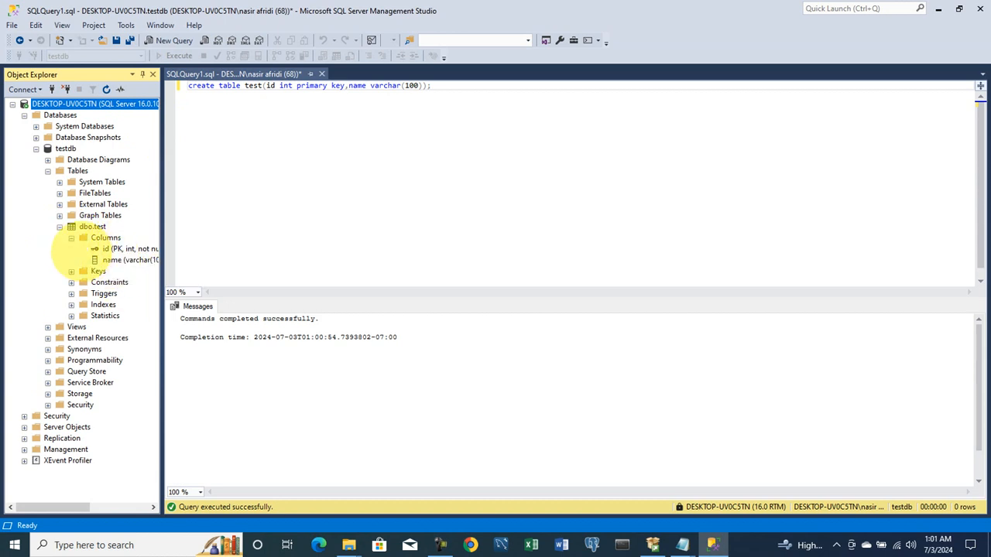
click(71, 238)
click(71, 248)
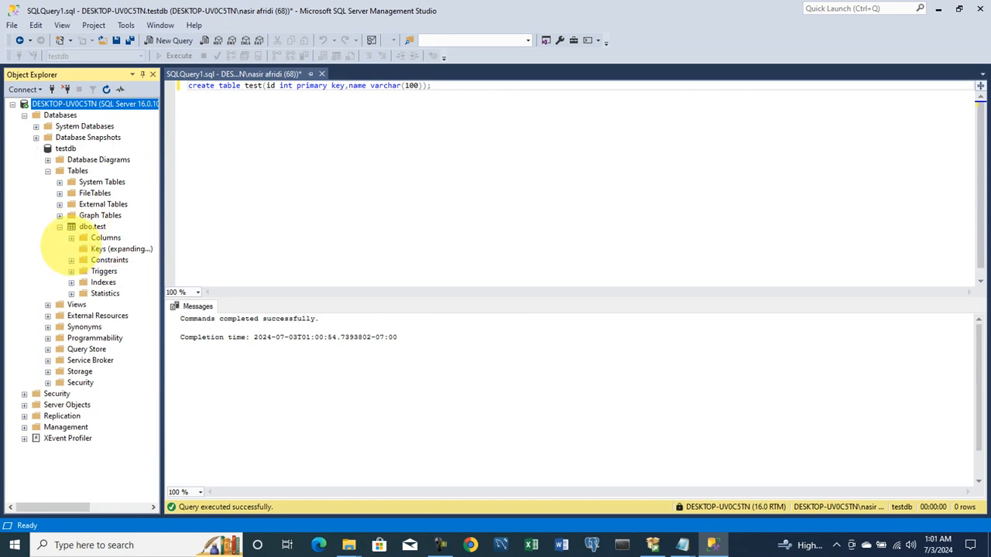
click(71, 249)
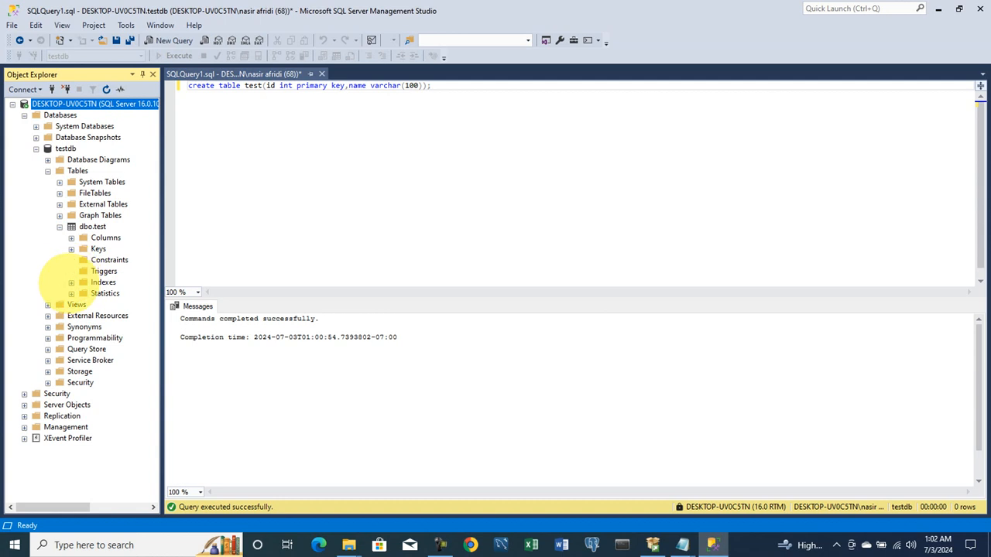
click(71, 282)
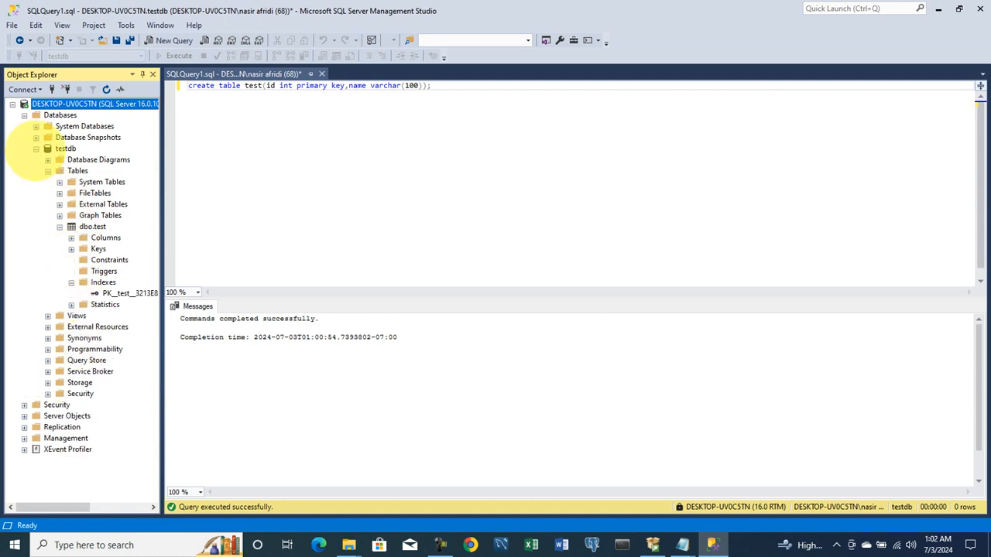
click(36, 148)
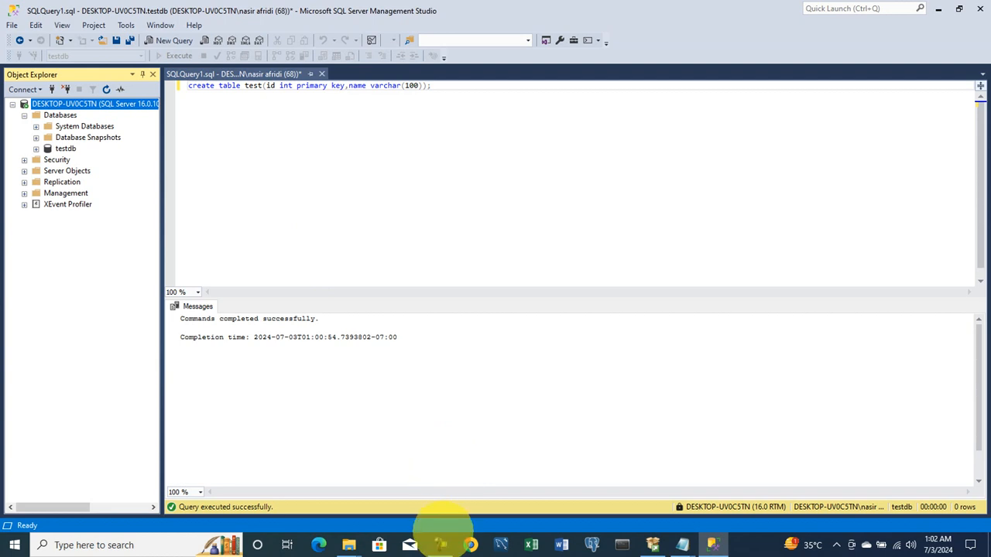
click(440, 545)
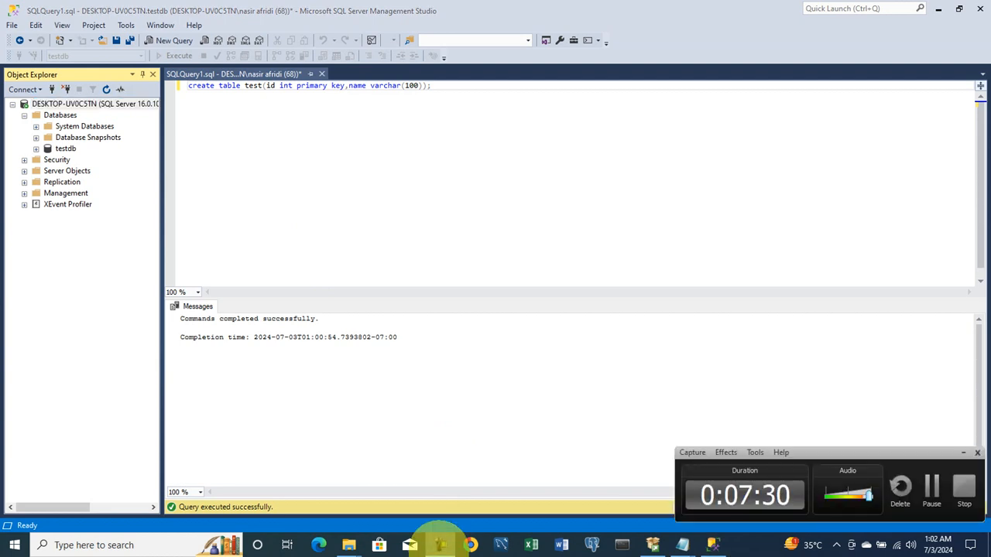